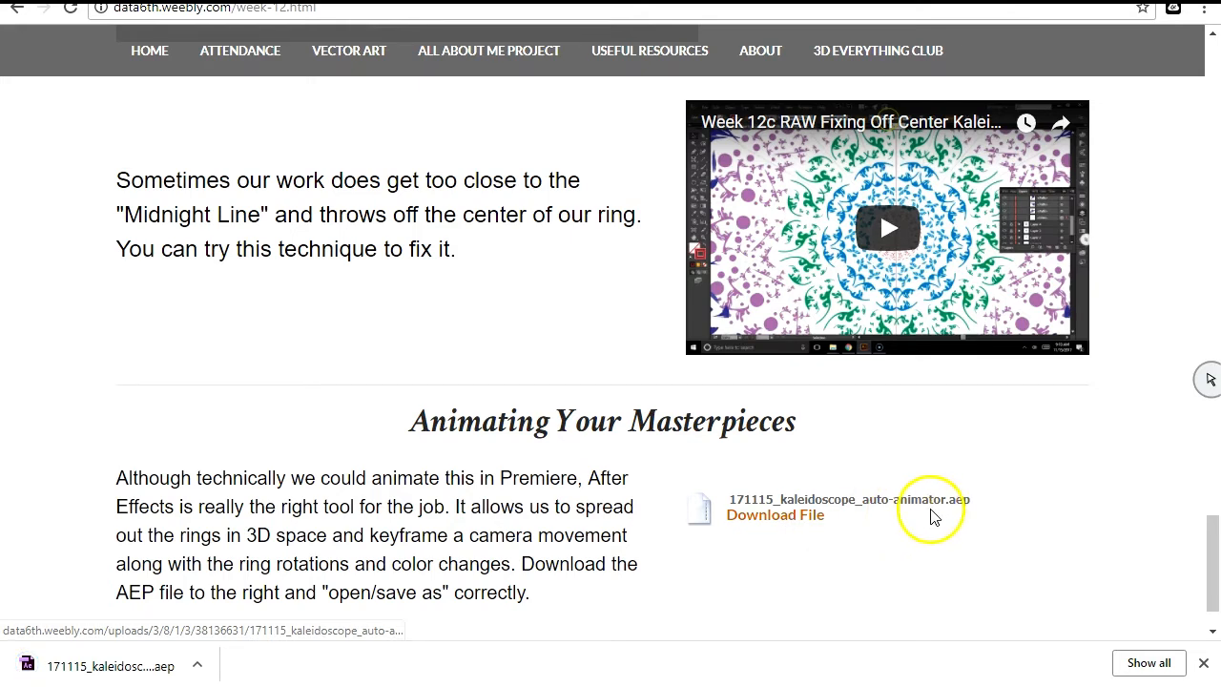
# Open the downloaded kaleidoscope auto-animator project in After Effects and replace the Layer 6 footage with Layer 6 of 171115 kaleidoscope try 5.ai at document size
pyautogui.click(134, 665)
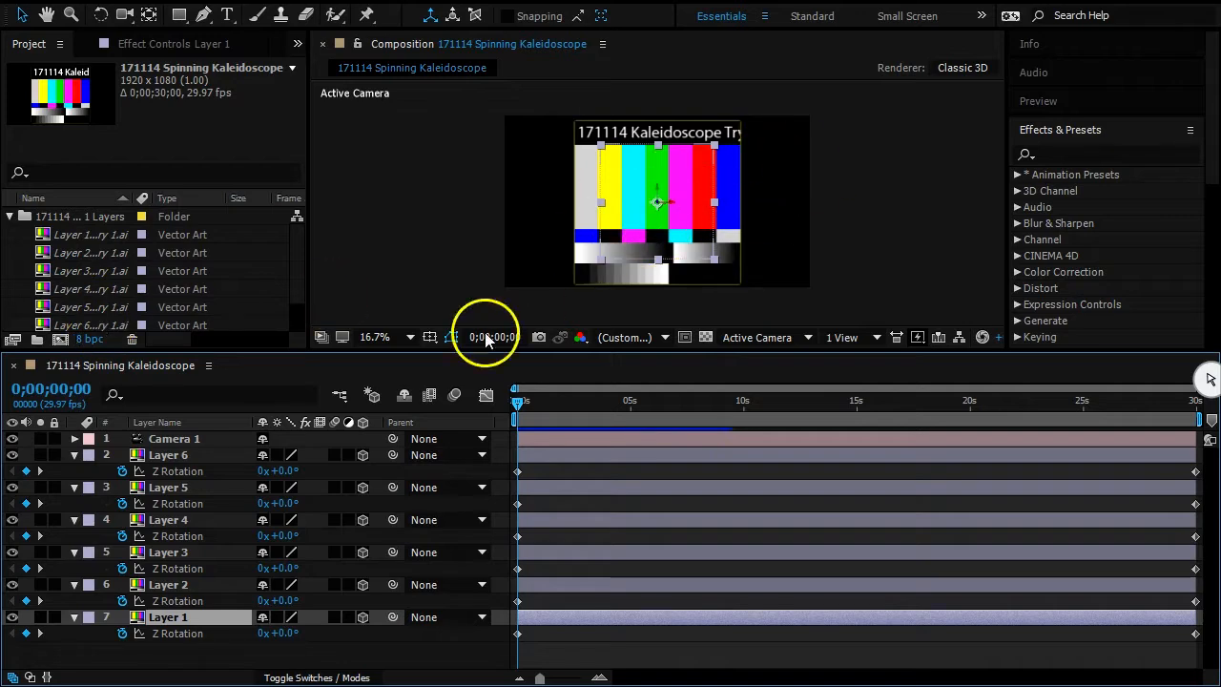
pyautogui.click(111, 327)
pyautogui.rightClick(111, 327)
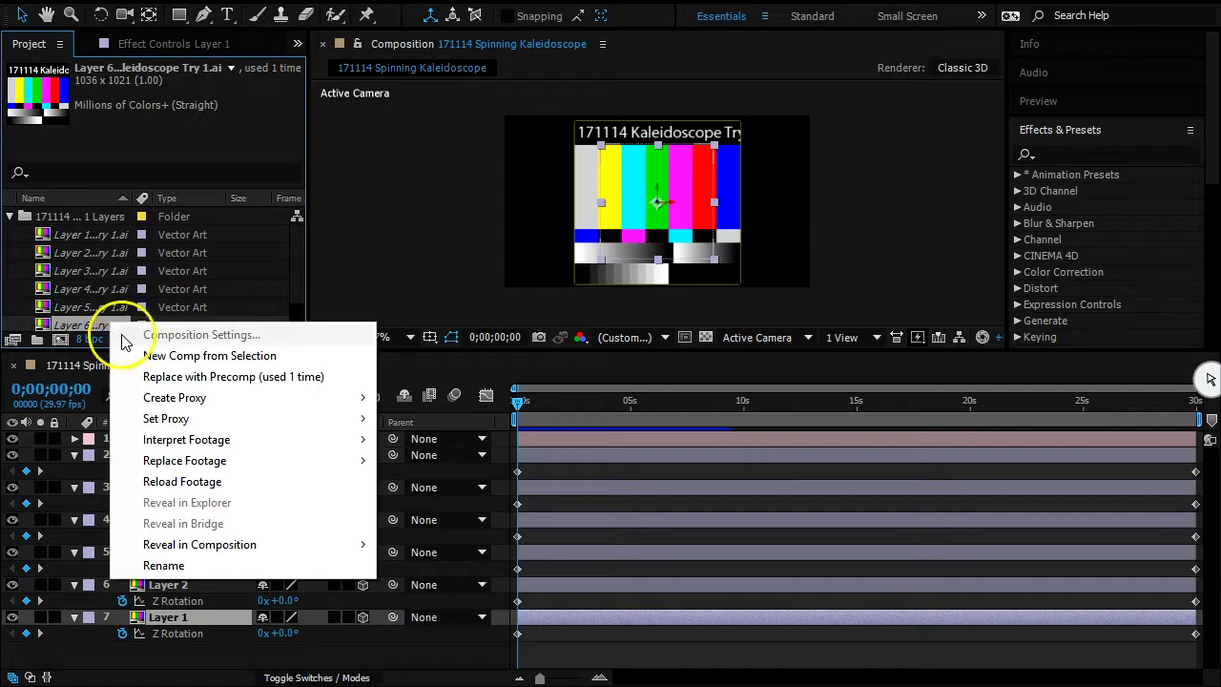
pyautogui.moveTo(177, 466)
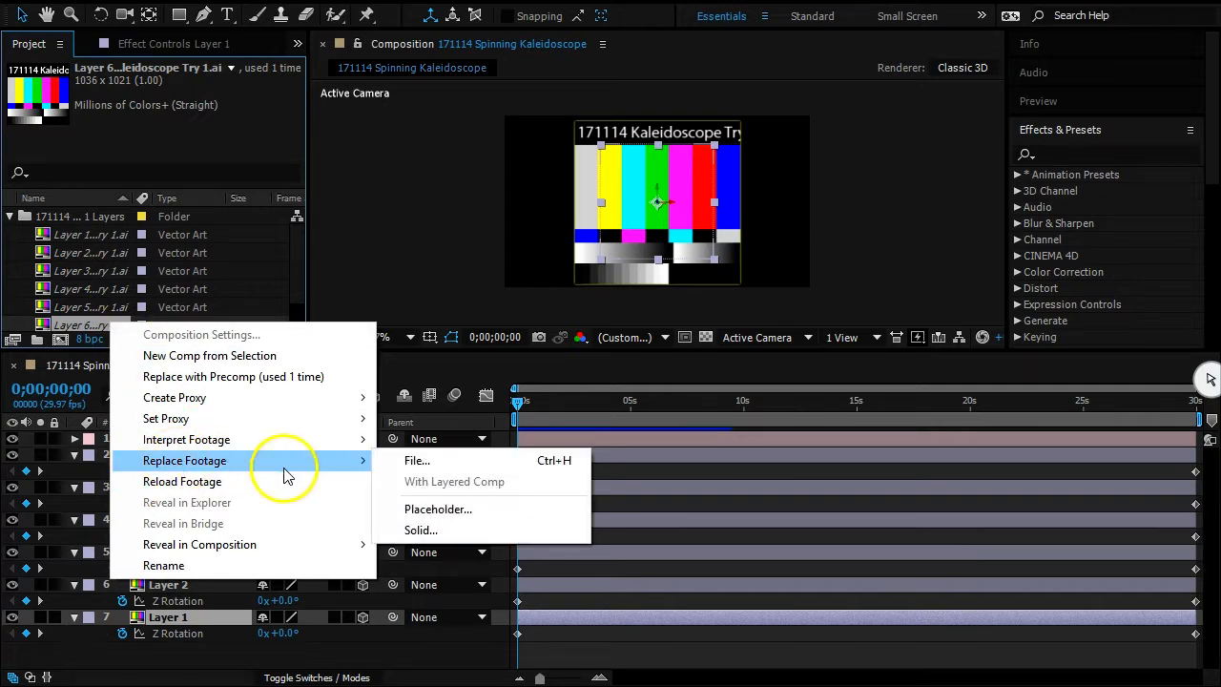
pyautogui.click(421, 466)
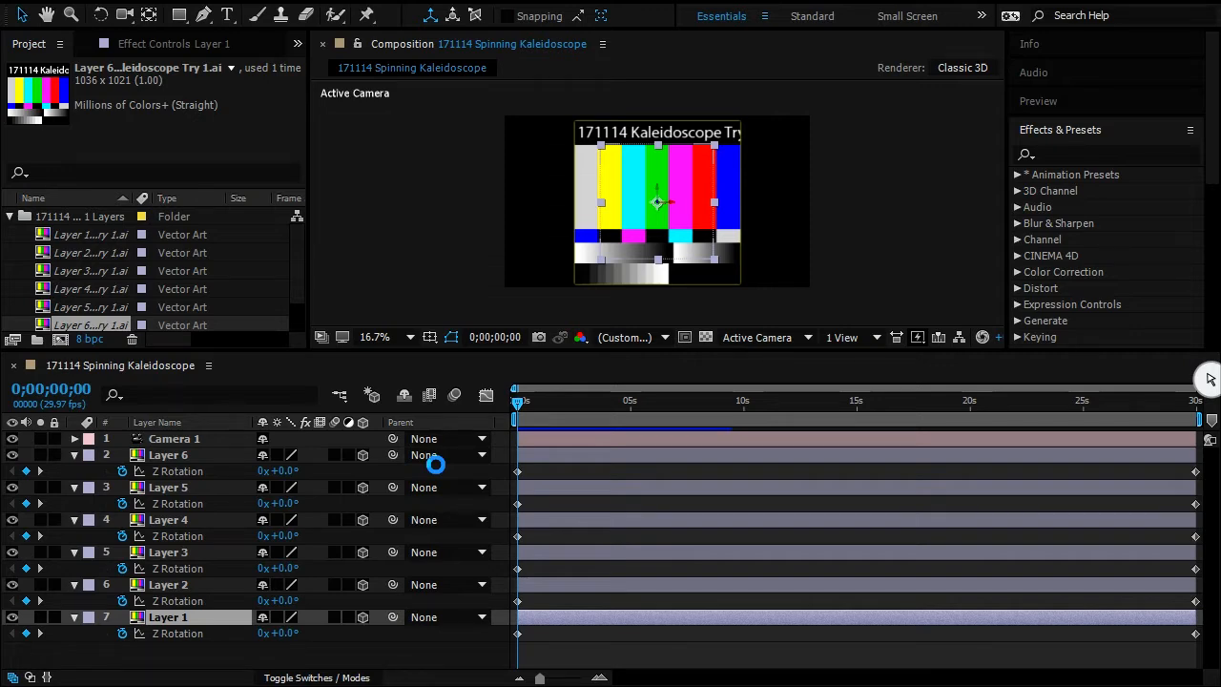
pyautogui.hotkey('ctrl', 'h')
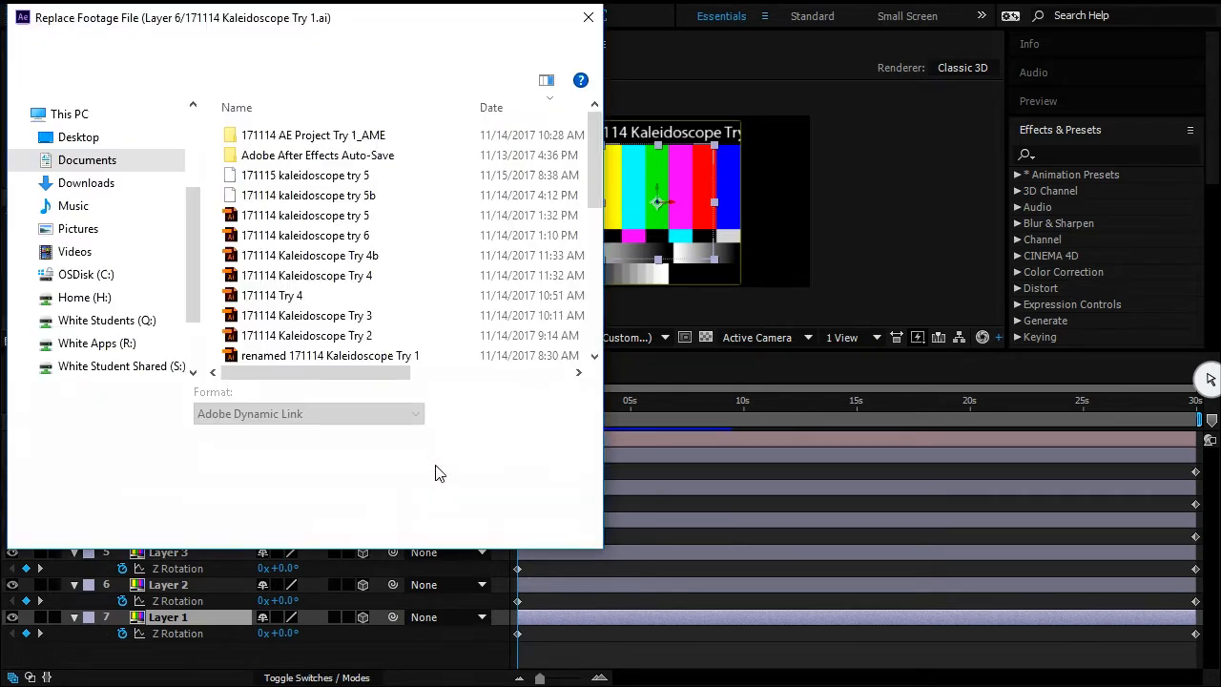
pyautogui.click(327, 181)
pyautogui.click(447, 524)
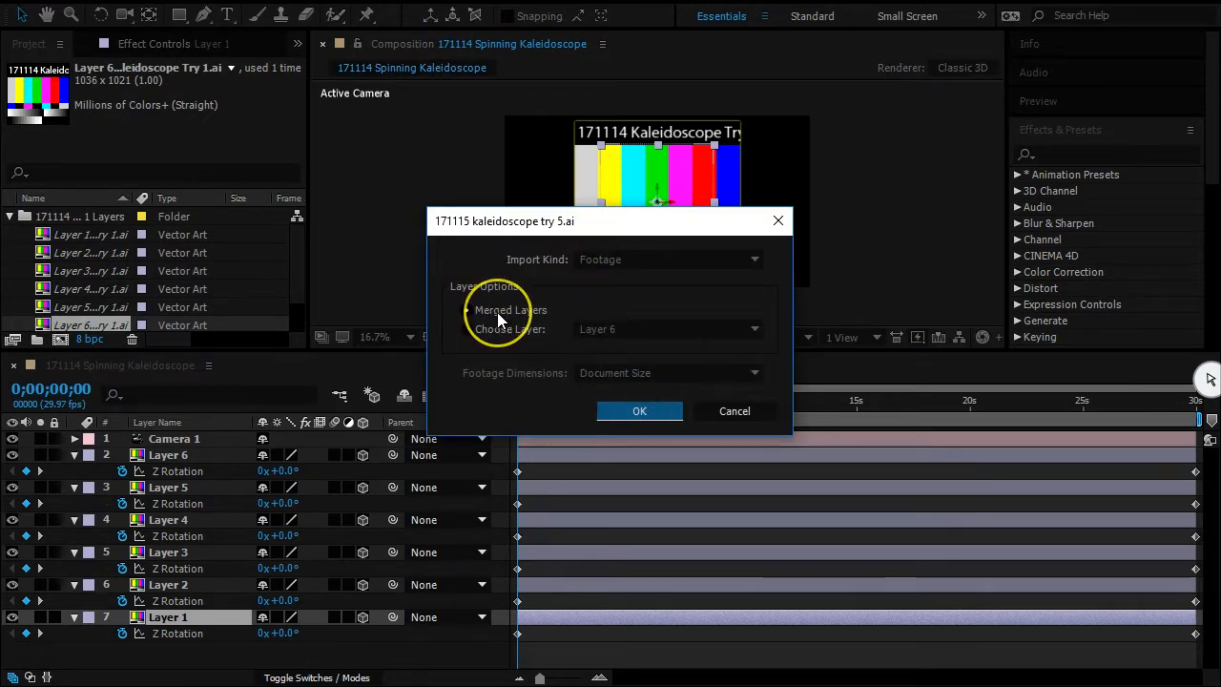
pyautogui.click(467, 329)
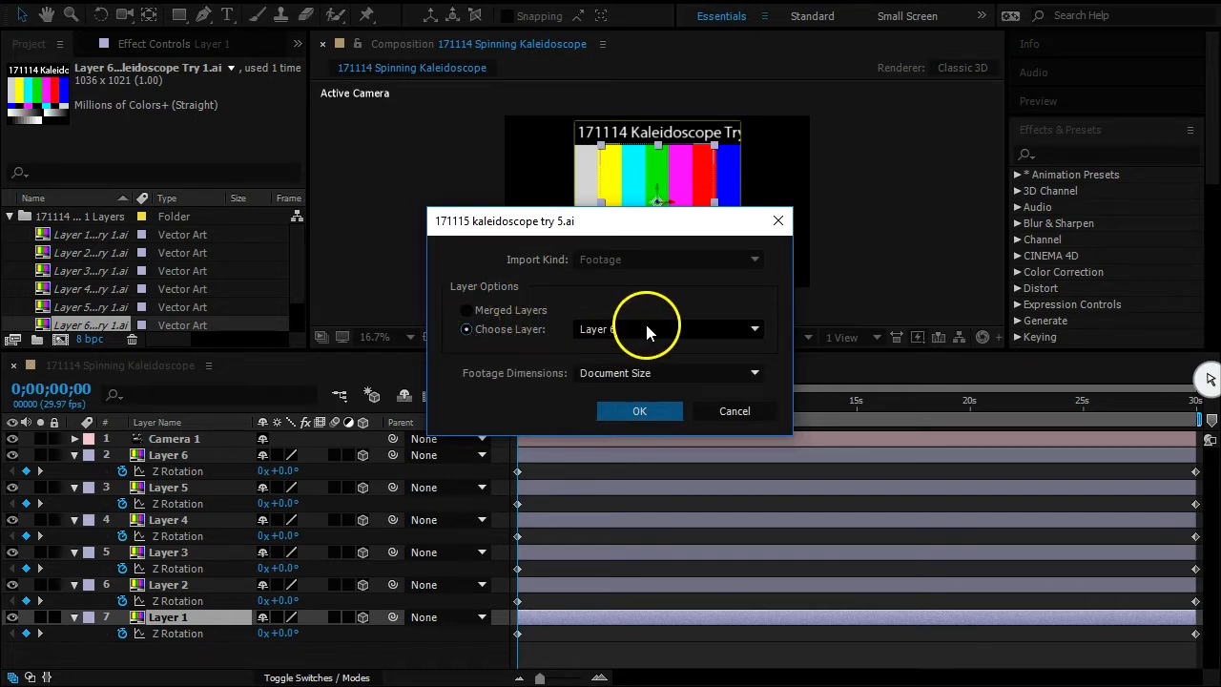
pyautogui.click(643, 411)
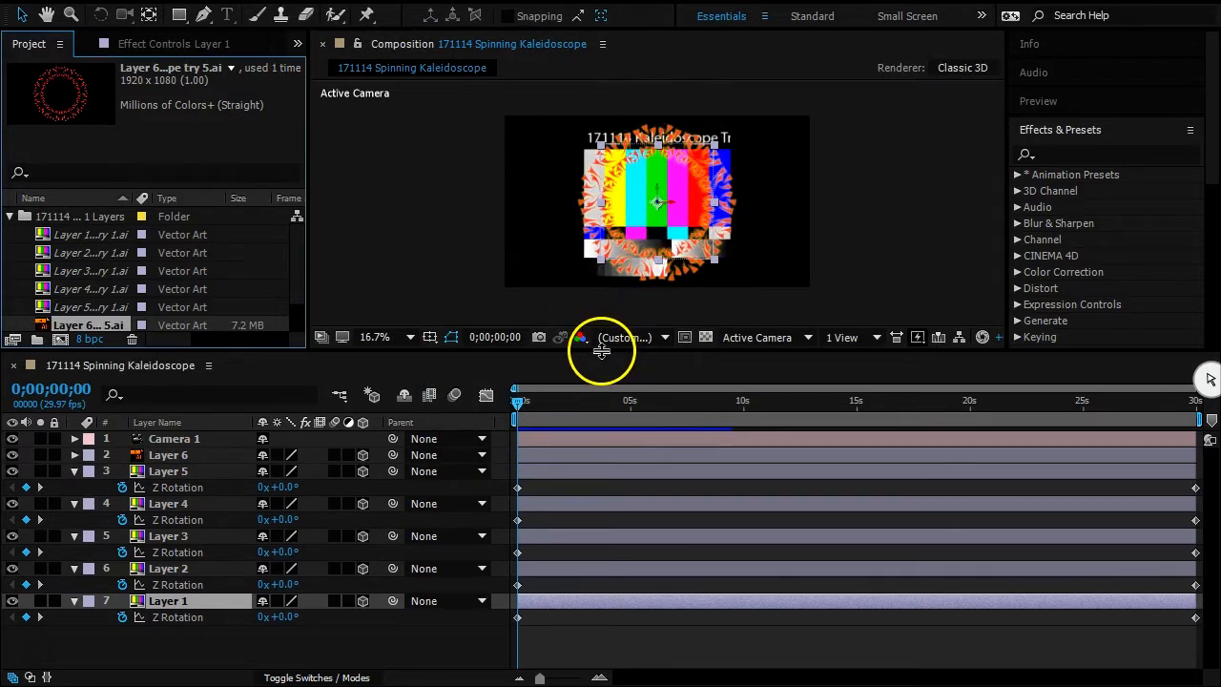
# Enlarge the composition viewer and fit the composition to it
pyautogui.moveTo(601, 351); pyautogui.dragTo(594, 567)
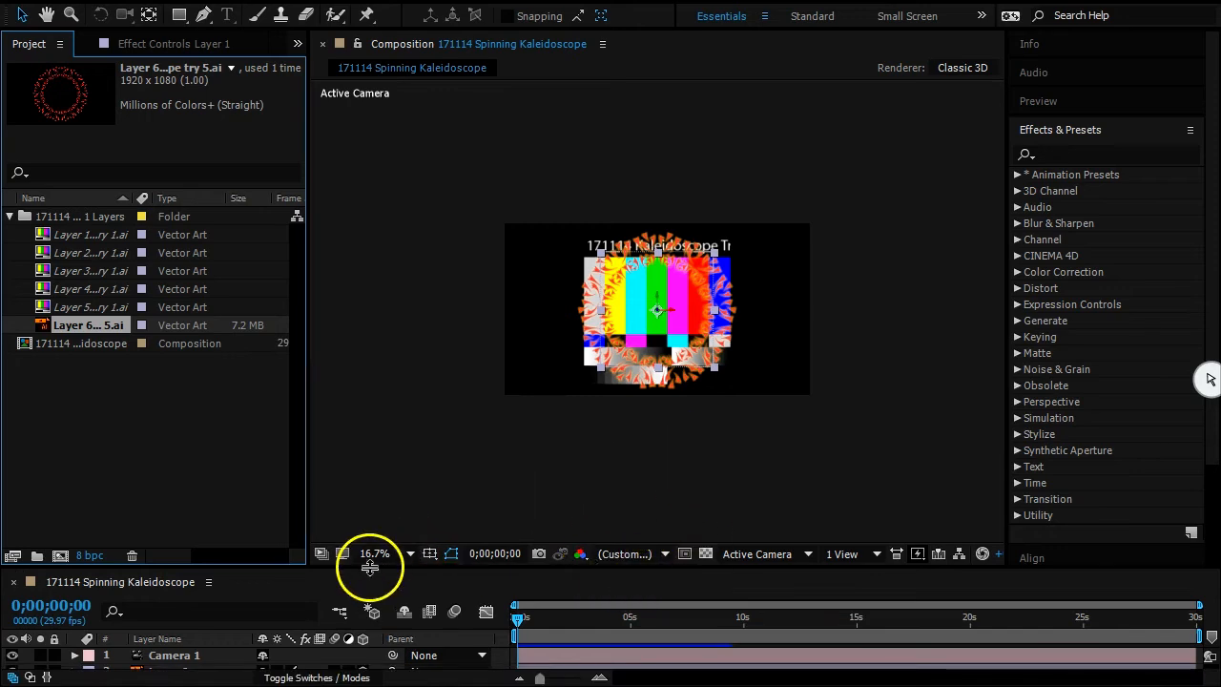
pyautogui.click(410, 554)
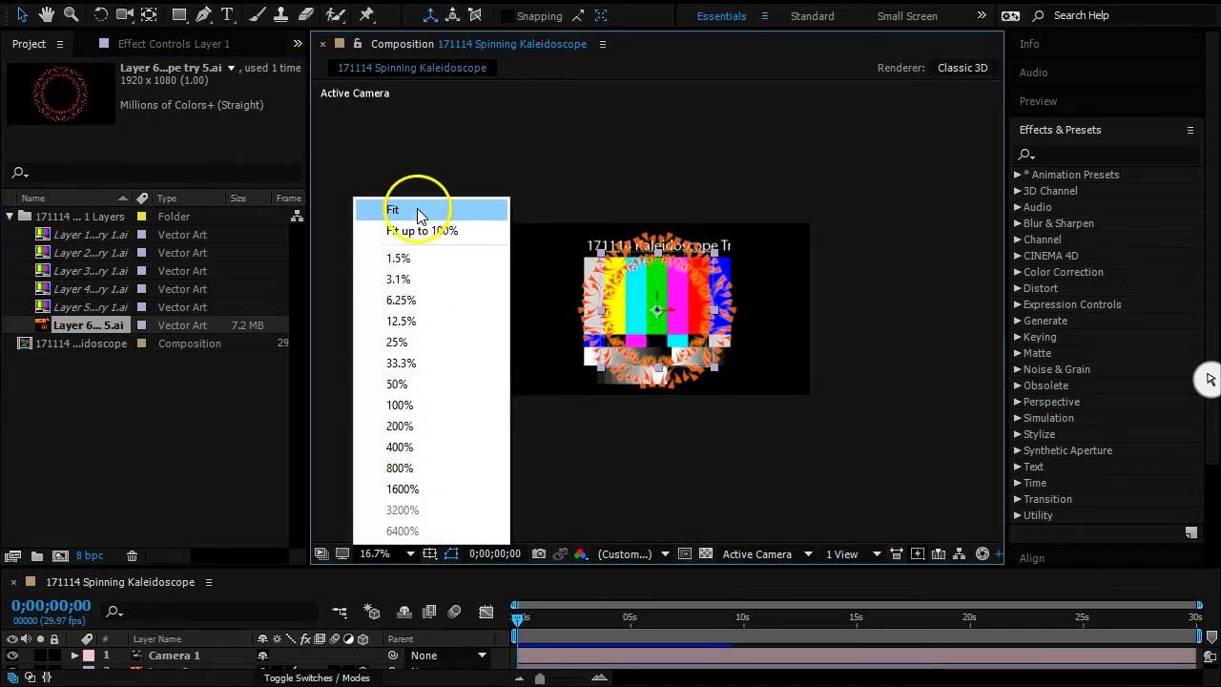
pyautogui.click(417, 212)
# Replace the Layer 5 and Layer 4 footage with the matching layers of 171115 kaleidoscope try 5.ai
pyautogui.rightClick(105, 305)
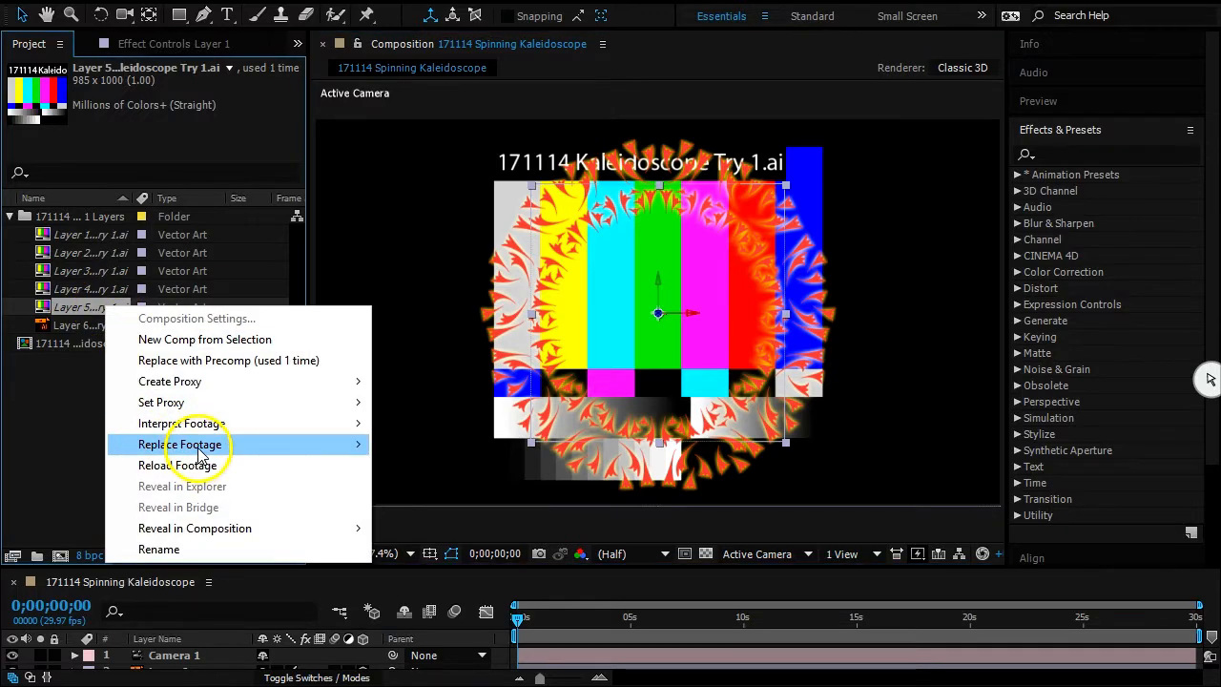
pyautogui.moveTo(264, 444)
pyautogui.click(386, 441)
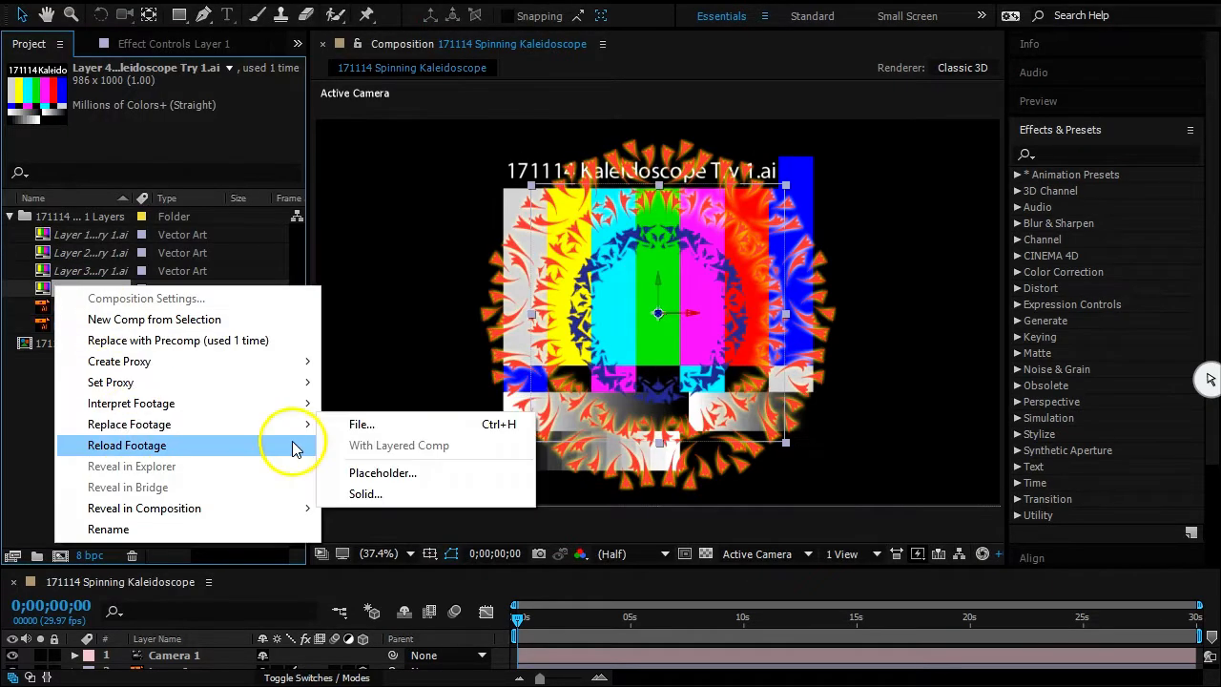
pyautogui.click(358, 424)
pyautogui.doubleClick(308, 176)
pyautogui.click(648, 414)
# Replace the Layer 3, Layer 2 and Layer 1 footage with the matching layers of 171115 kaleidoscope try 5.ai
pyautogui.rightClick(81, 271)
pyautogui.moveTo(272, 410)
pyautogui.click(386, 410)
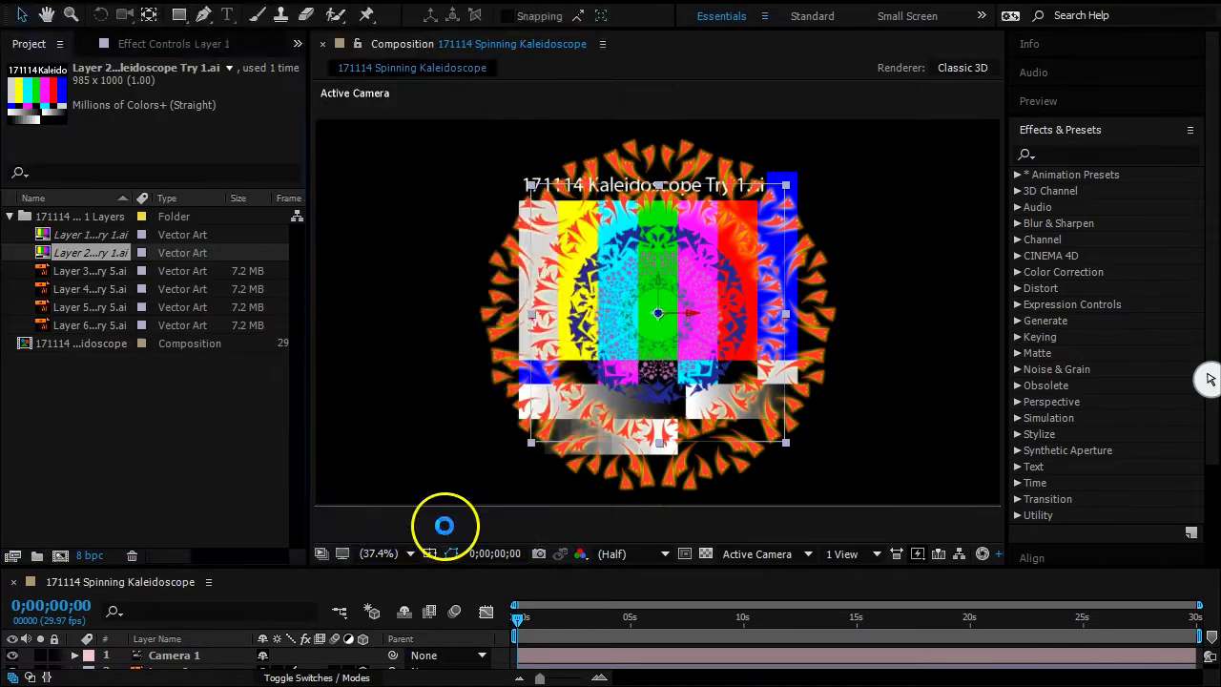
pyautogui.rightClick(127, 237)
pyautogui.click(352, 374)
pyautogui.click(448, 523)
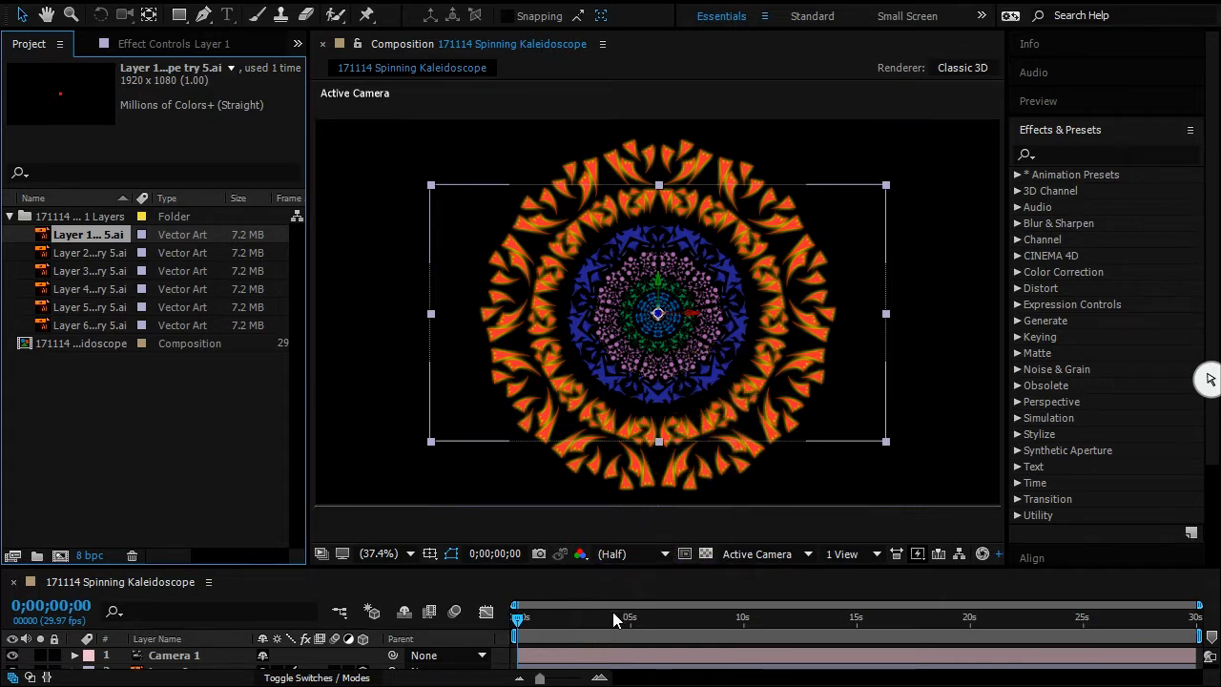
# Preview the spinning kaleidoscope and reveal the keyframed properties of the camera and all six layers in the timeline
pyautogui.press('space')
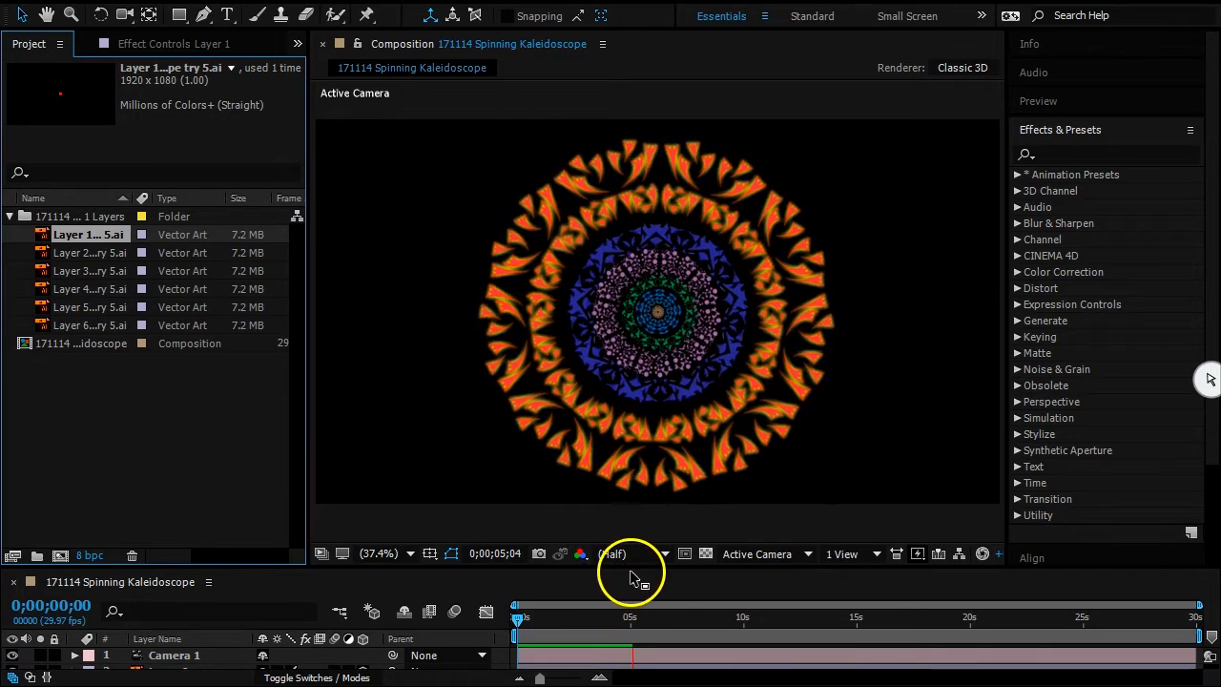
pyautogui.moveTo(620, 569); pyautogui.dragTo(630, 442)
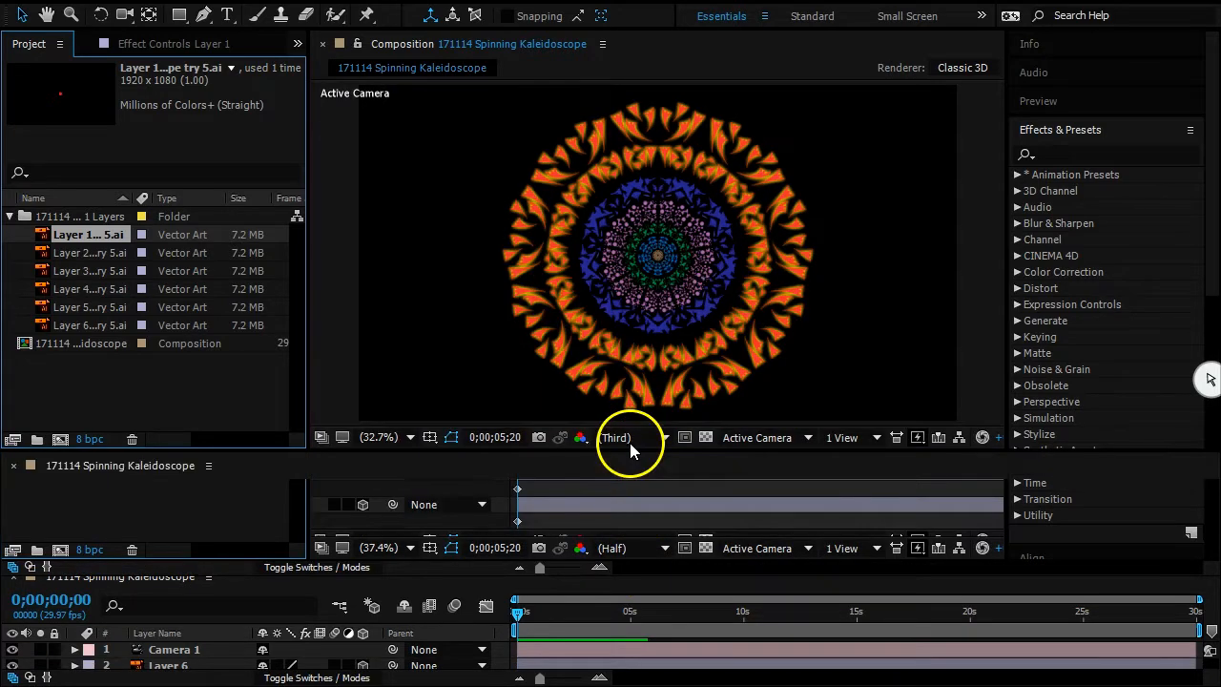
pyautogui.moveTo(197, 641); pyautogui.dragTo(153, 524)
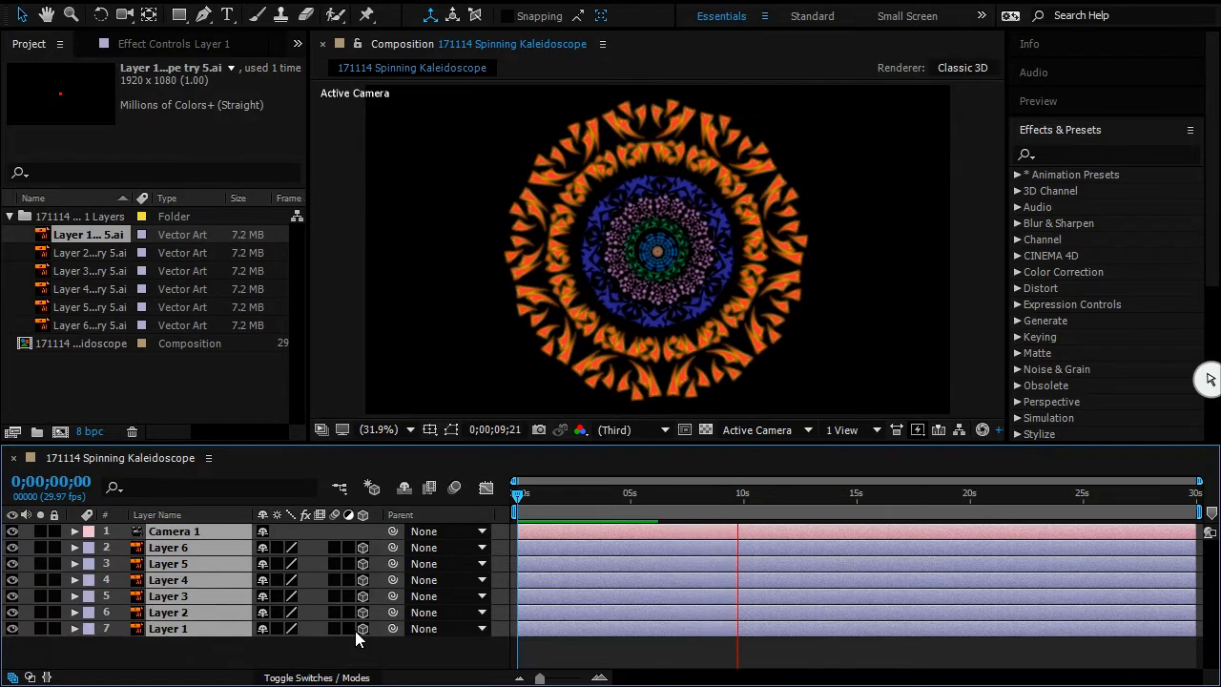
pyautogui.press('u')
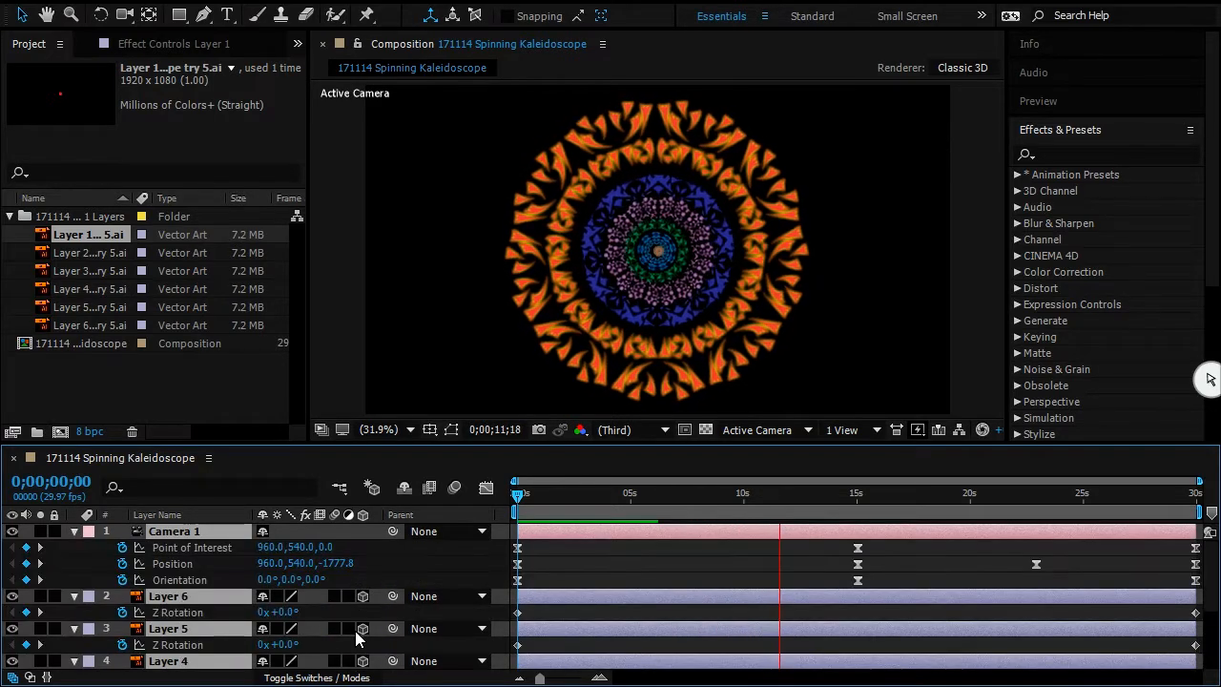
pyautogui.moveTo(460, 442); pyautogui.dragTo(464, 351)
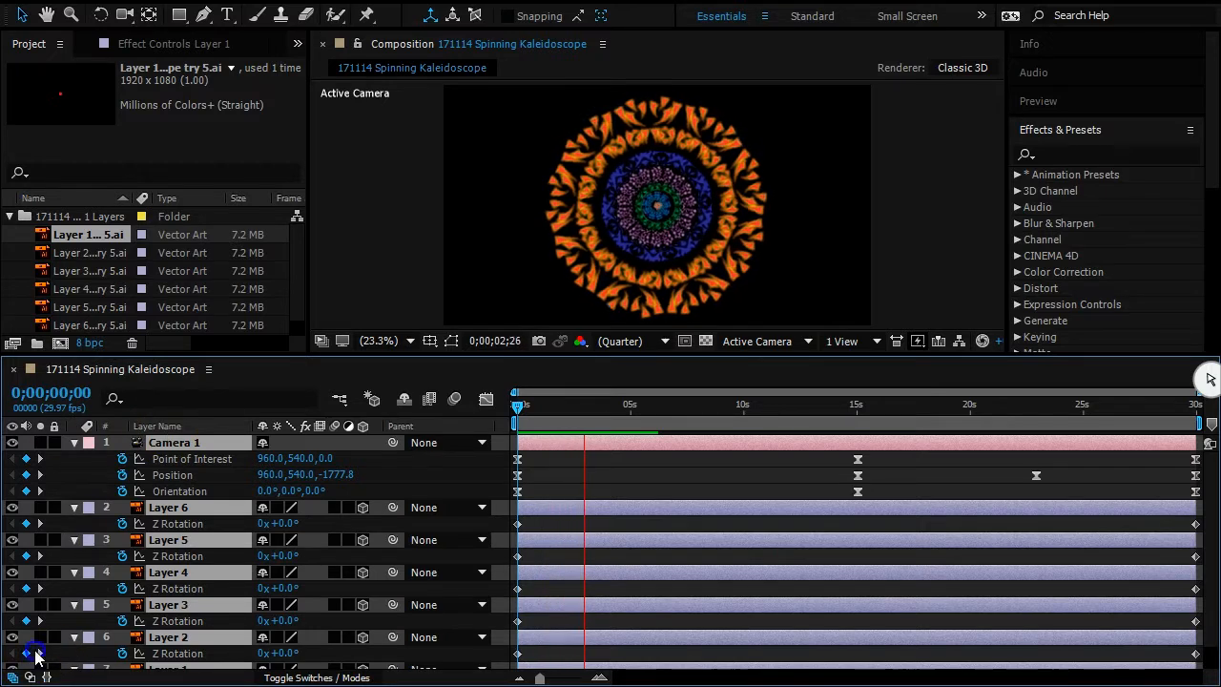
# View the layer spacing and camera in 3D from Custom View 3 with the playhead returned to the start
pyautogui.click(876, 342)
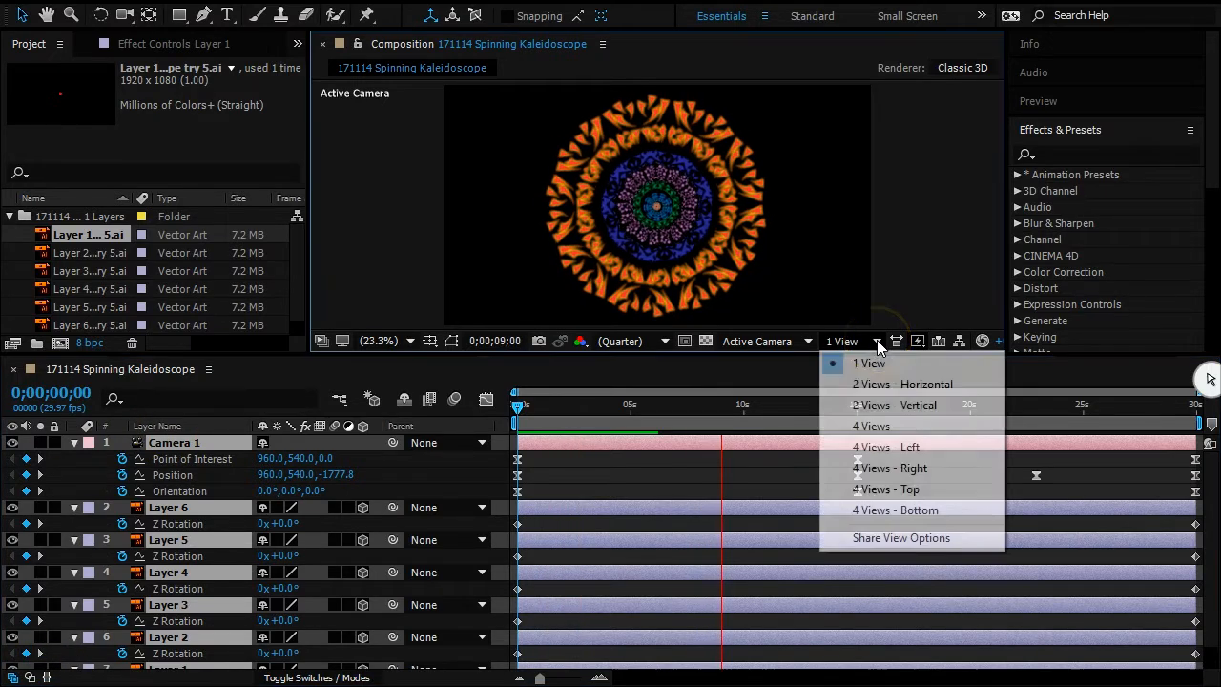
pyautogui.click(811, 345)
pyautogui.click(809, 343)
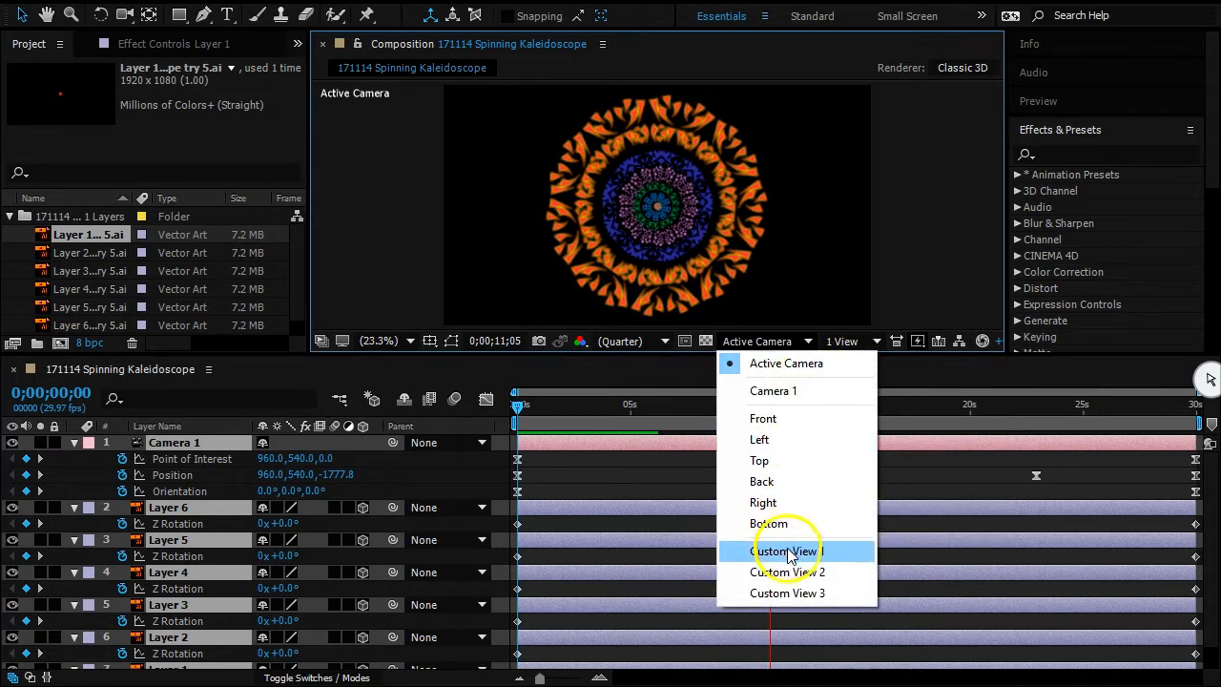
pyautogui.click(795, 594)
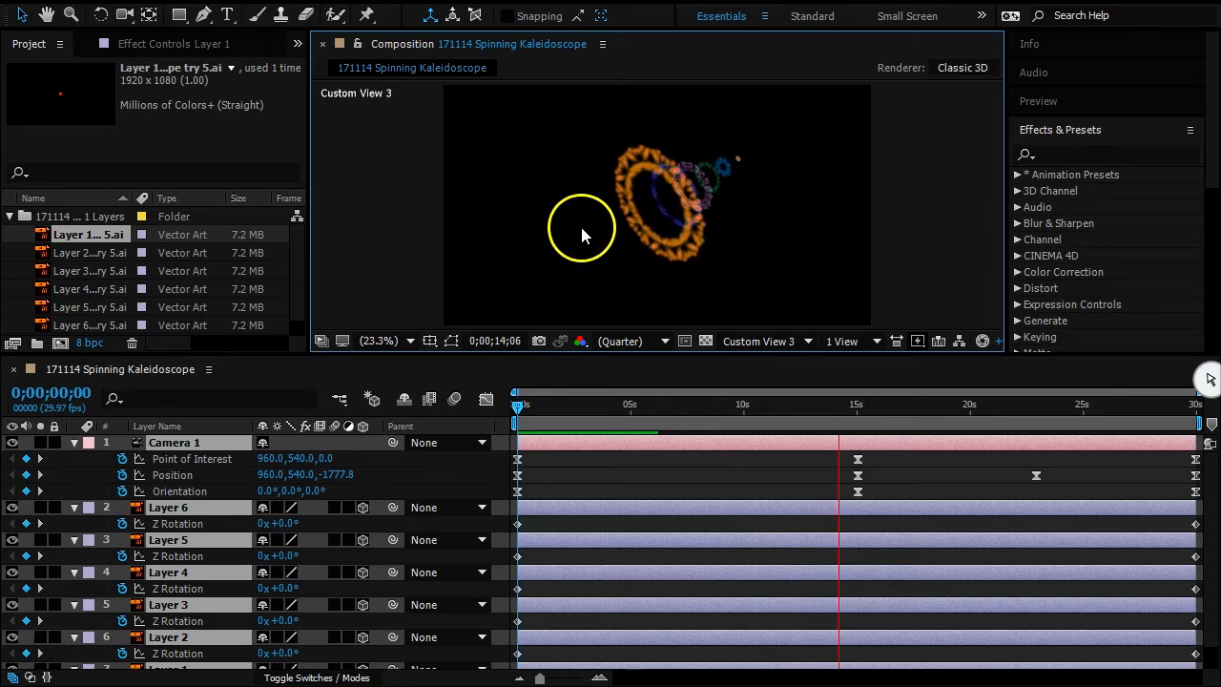
pyautogui.click(825, 408)
pyautogui.moveTo(825, 408); pyautogui.dragTo(472, 419)
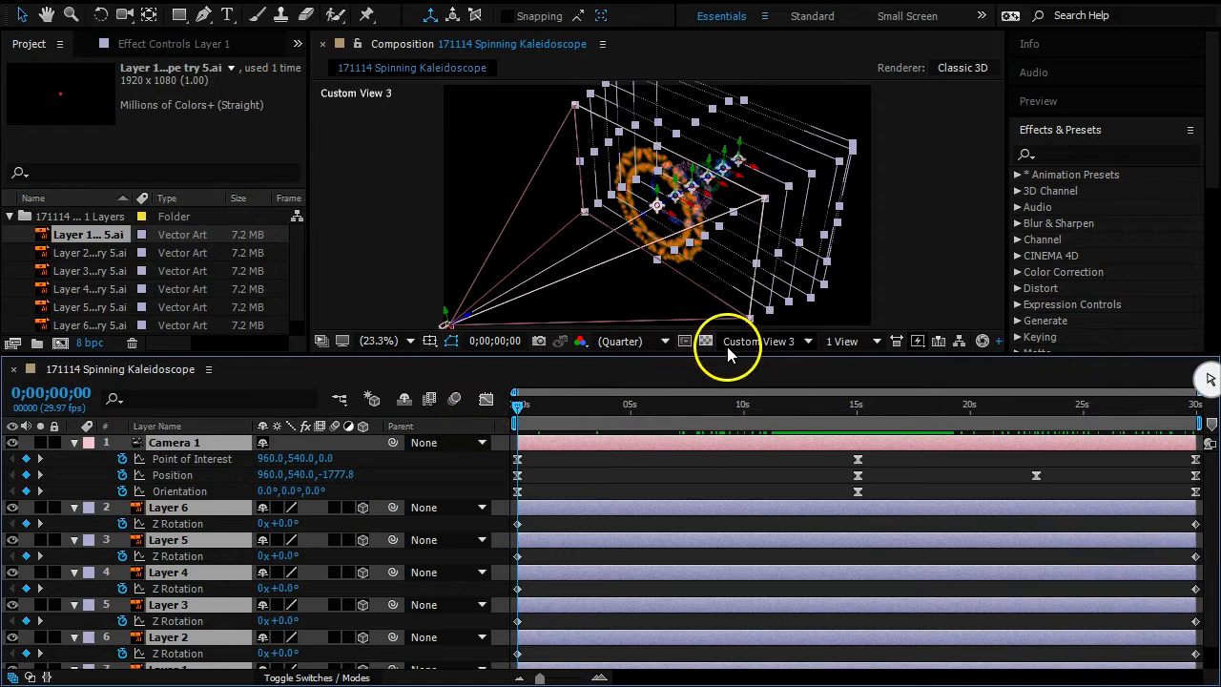
# Set the preview resolution to Full, return to the Active Camera view and enlarge the composition viewer
pyautogui.click(664, 343)
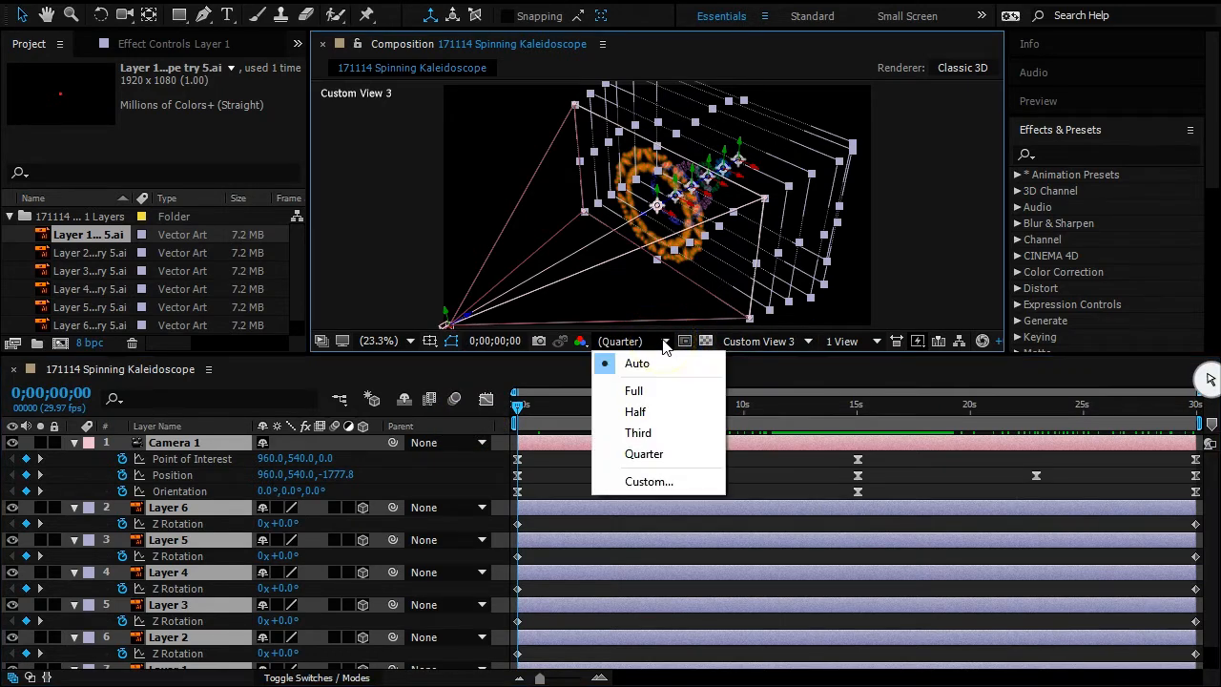
pyautogui.click(633, 391)
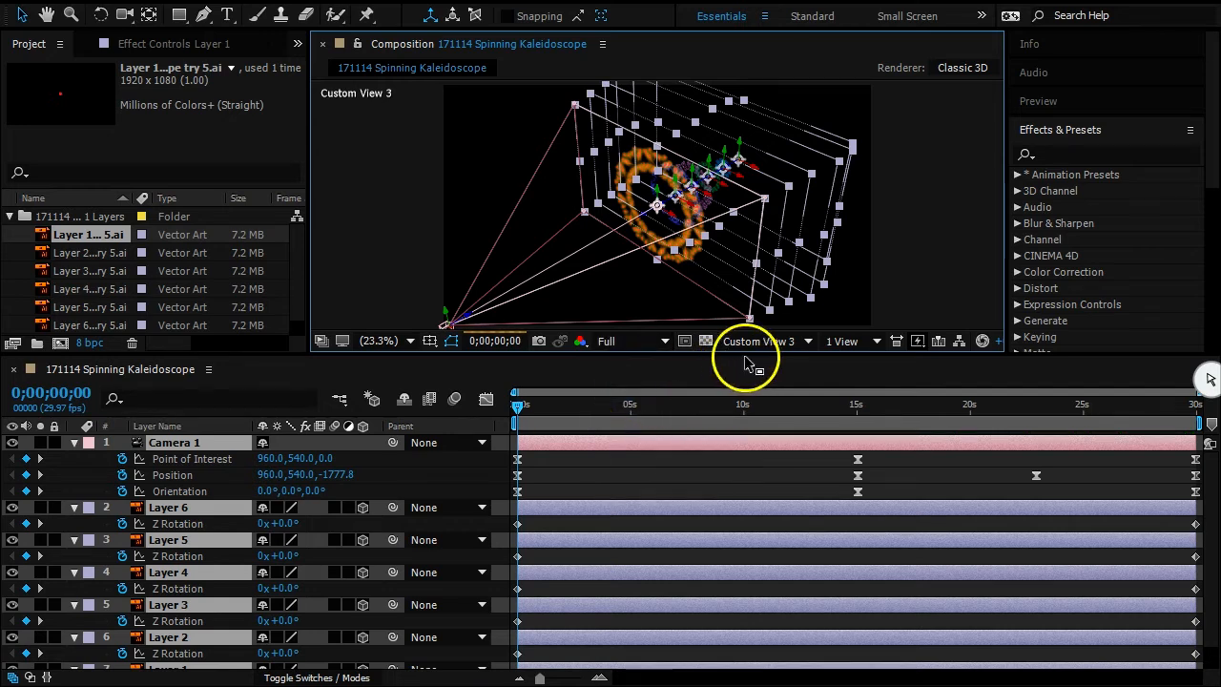
pyautogui.click(806, 343)
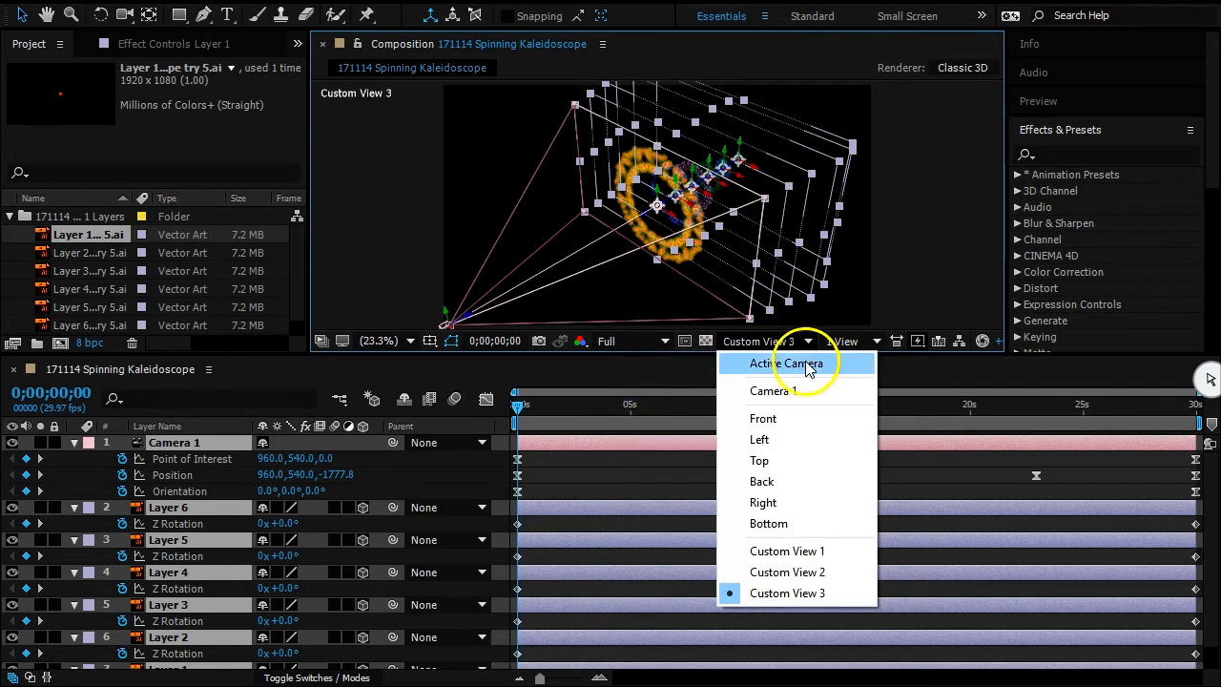
pyautogui.click(807, 360)
pyautogui.click(410, 342)
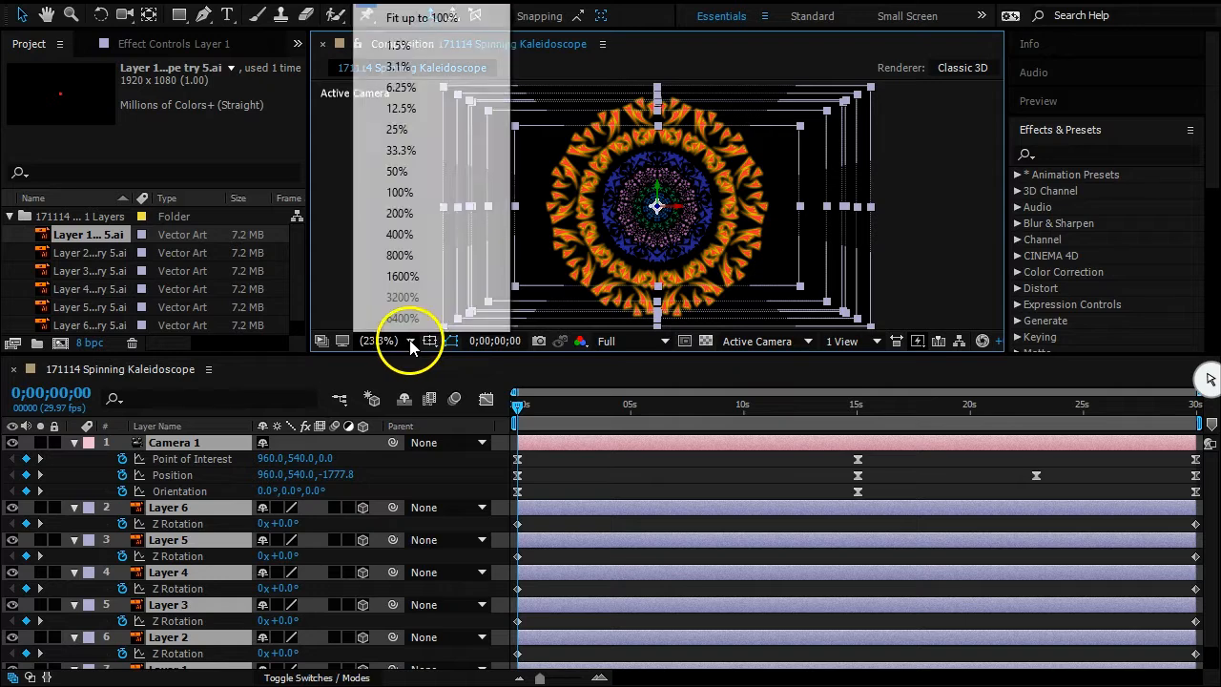
pyautogui.click(561, 351)
pyautogui.moveTo(561, 351); pyautogui.dragTo(541, 549)
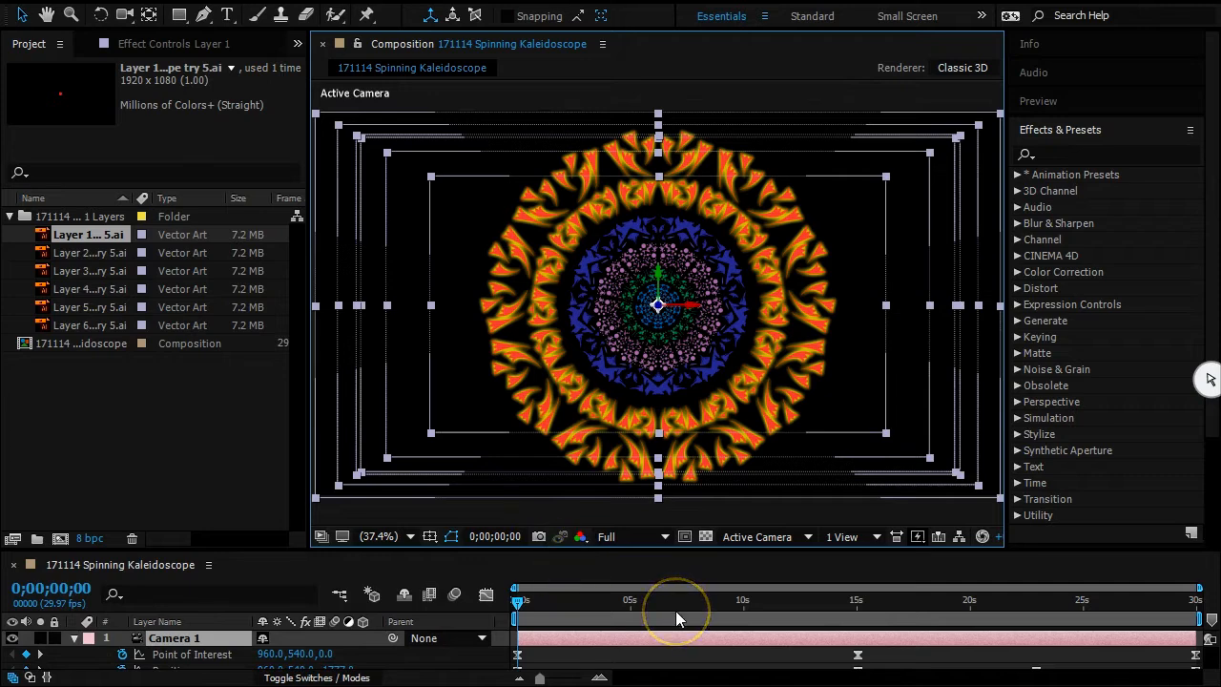
# Preview the animation at full resolution and return the playhead to the start
pyautogui.press('space')
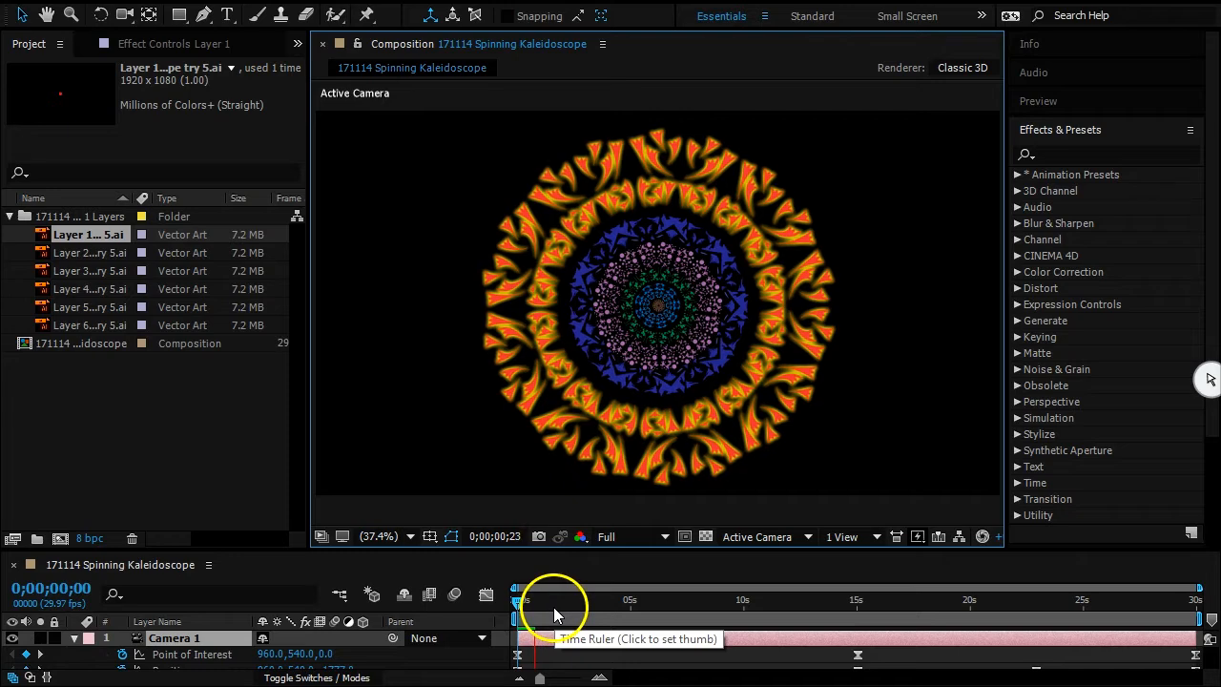
pyautogui.click(528, 604)
pyautogui.moveTo(528, 604); pyautogui.dragTo(488, 602)
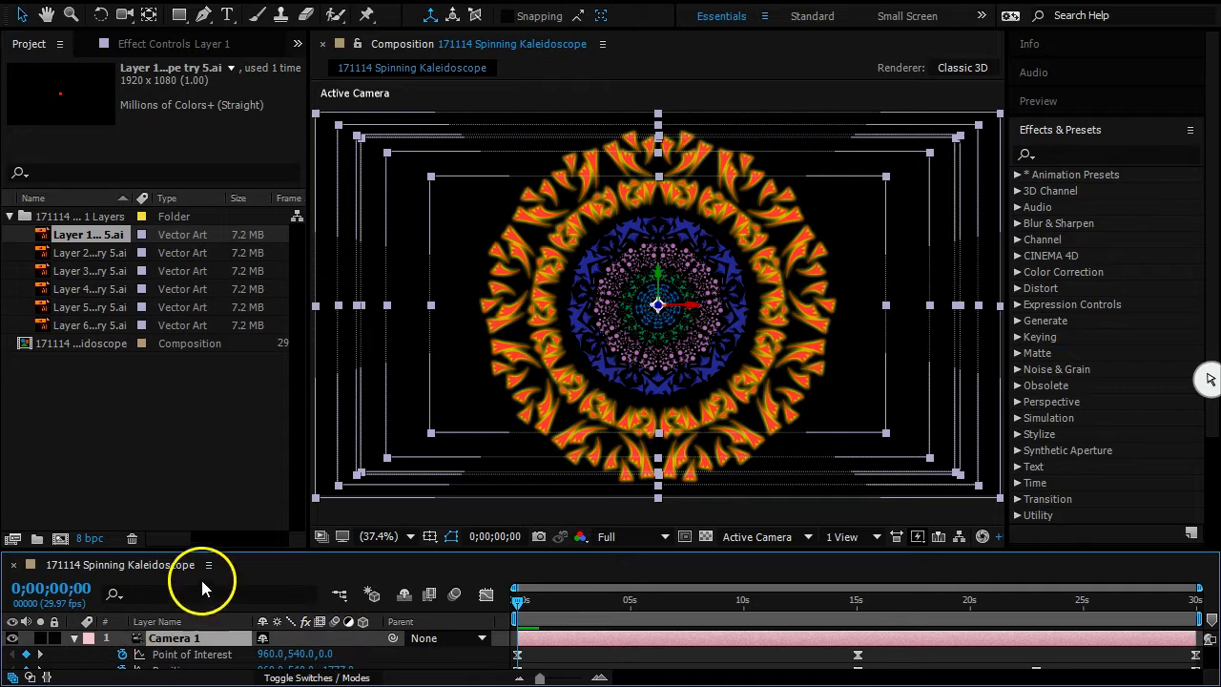
# Show the layers' source names in an enlarged timeline and collapse all their keyframed properties
pyautogui.click(182, 622)
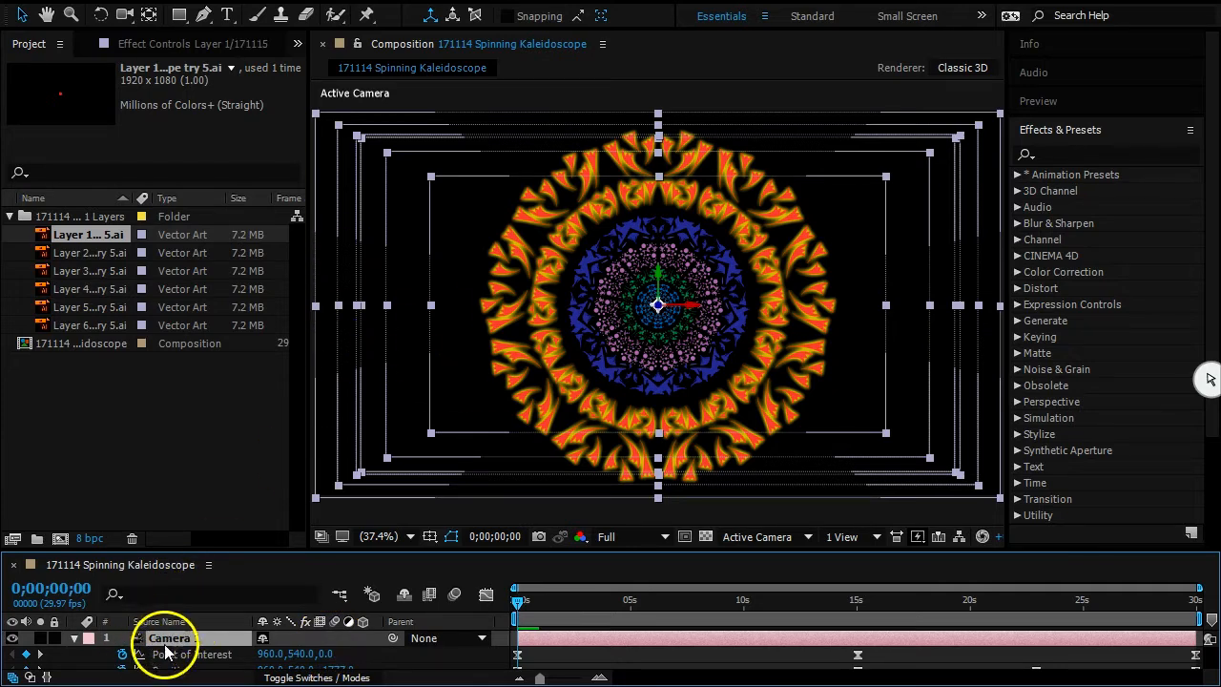
pyautogui.scroll(-5, 172, 641)
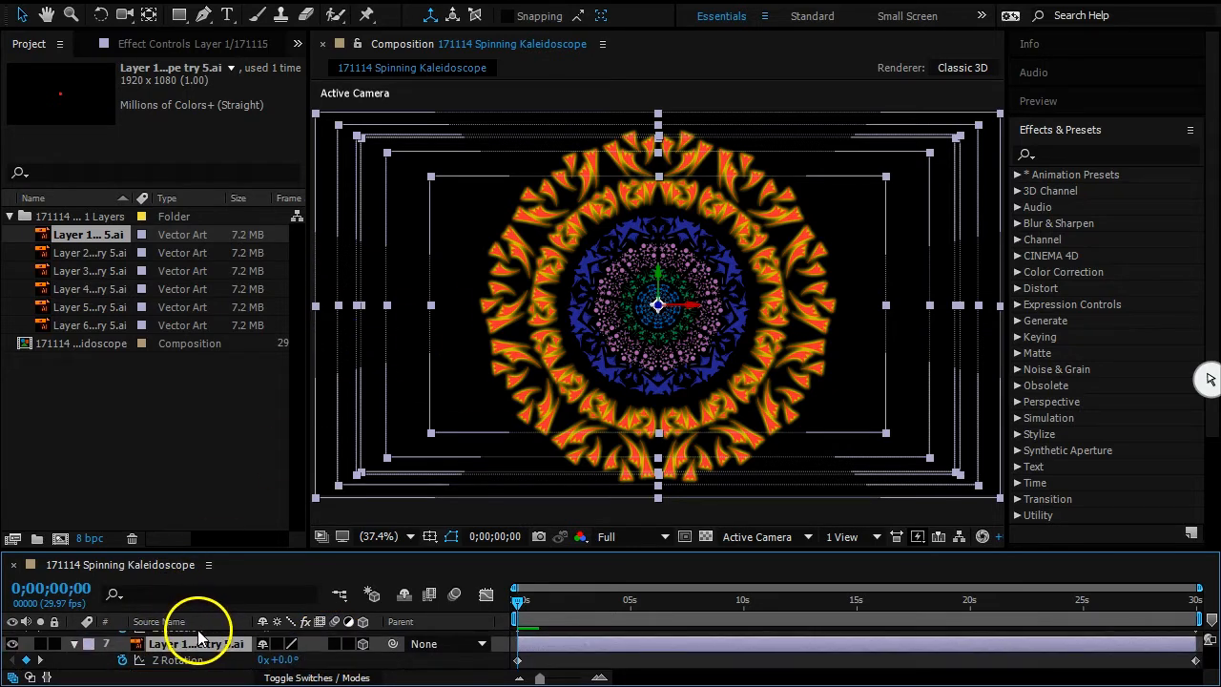
pyautogui.moveTo(283, 550); pyautogui.dragTo(318, 346)
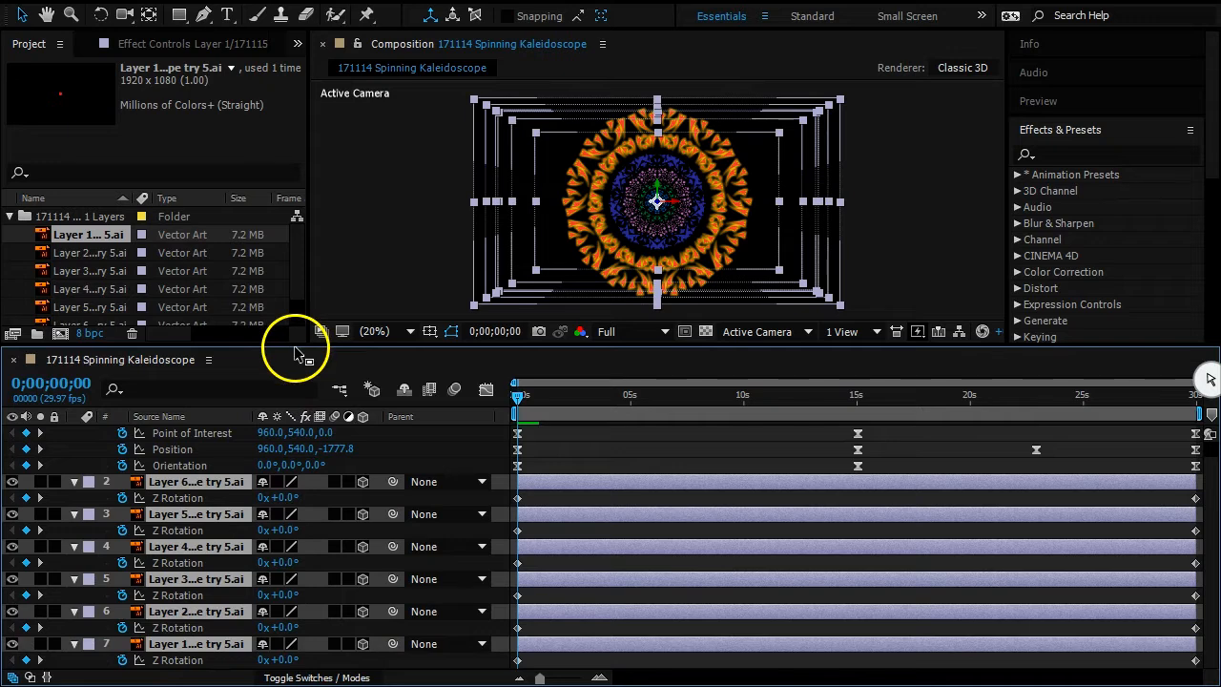
pyautogui.moveTo(296, 345); pyautogui.dragTo(310, 224)
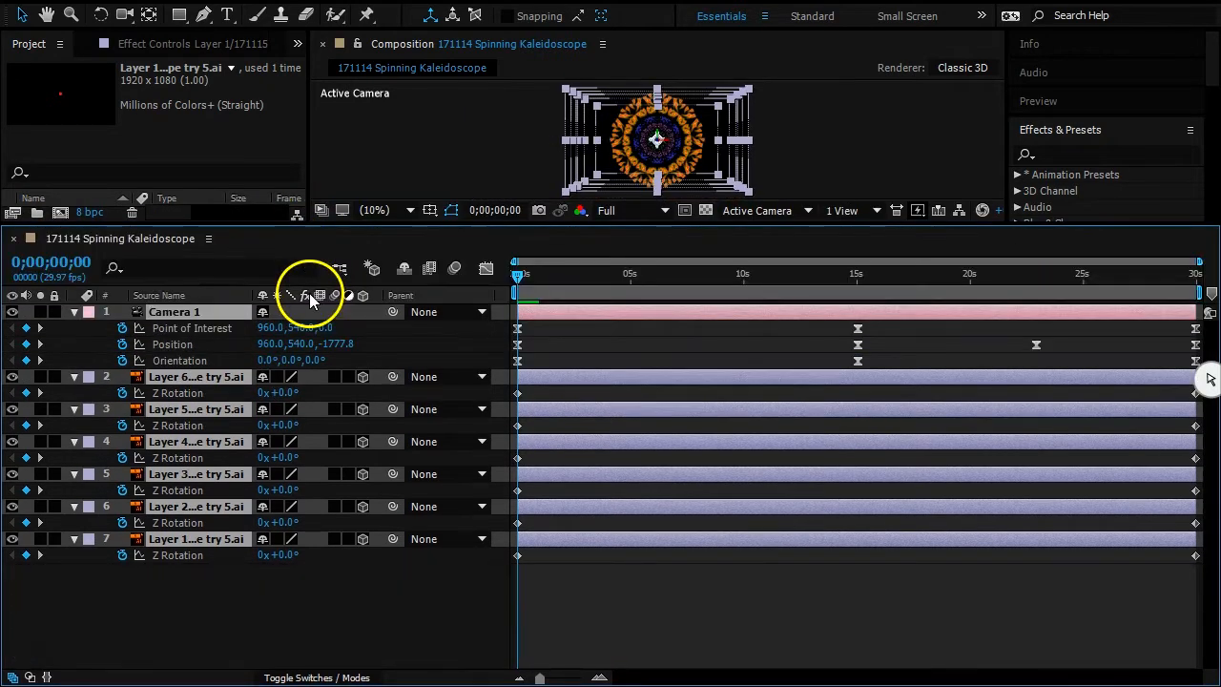
pyautogui.press('u')
pyautogui.click(359, 588)
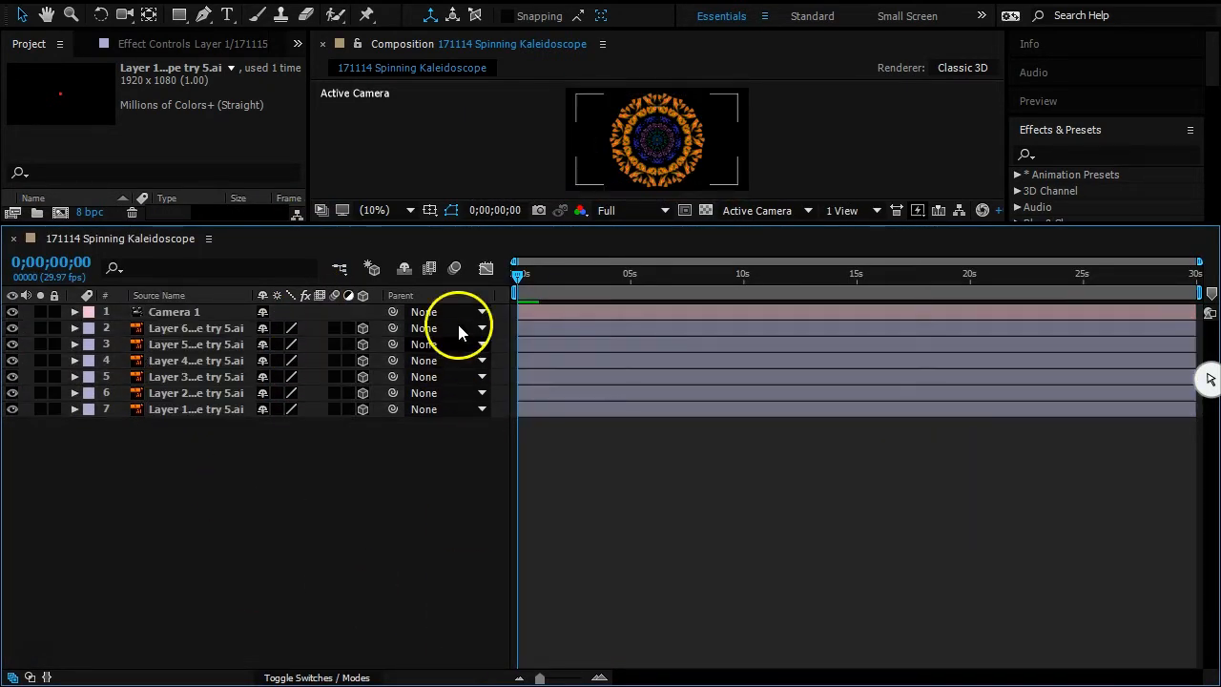
# Enlarge the composition viewer, set the preview resolution to Half and play the animation from the start
pyautogui.moveTo(462, 224); pyautogui.dragTo(447, 578)
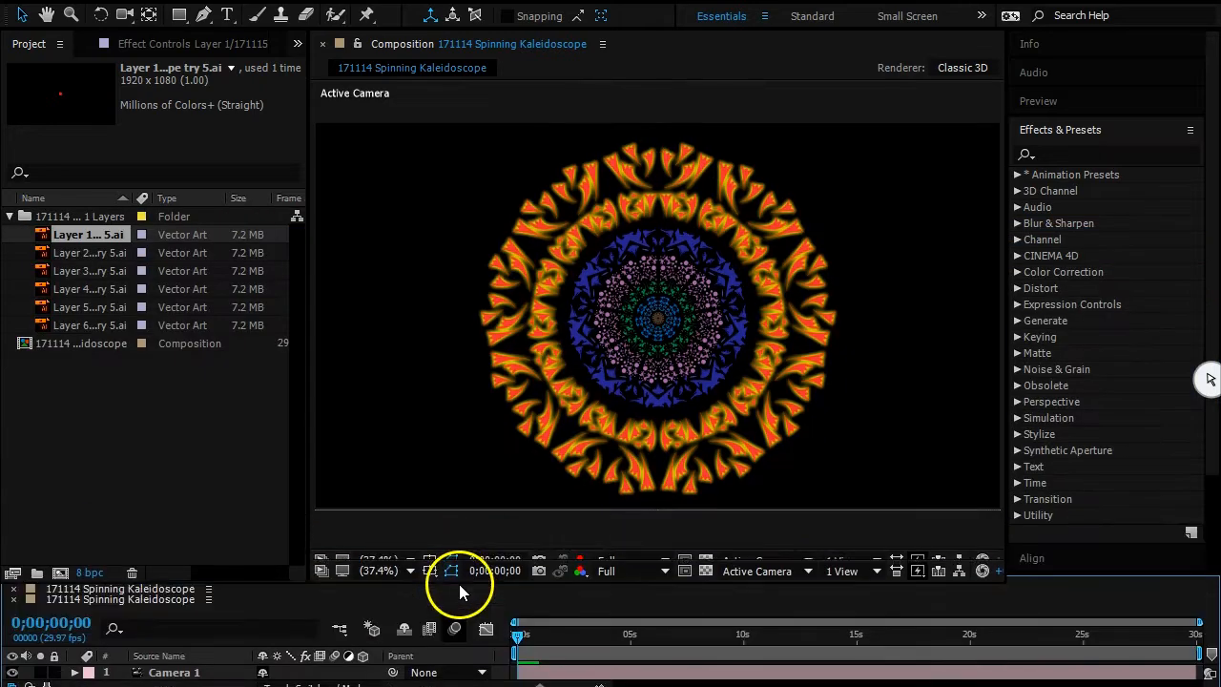
pyautogui.click(666, 570)
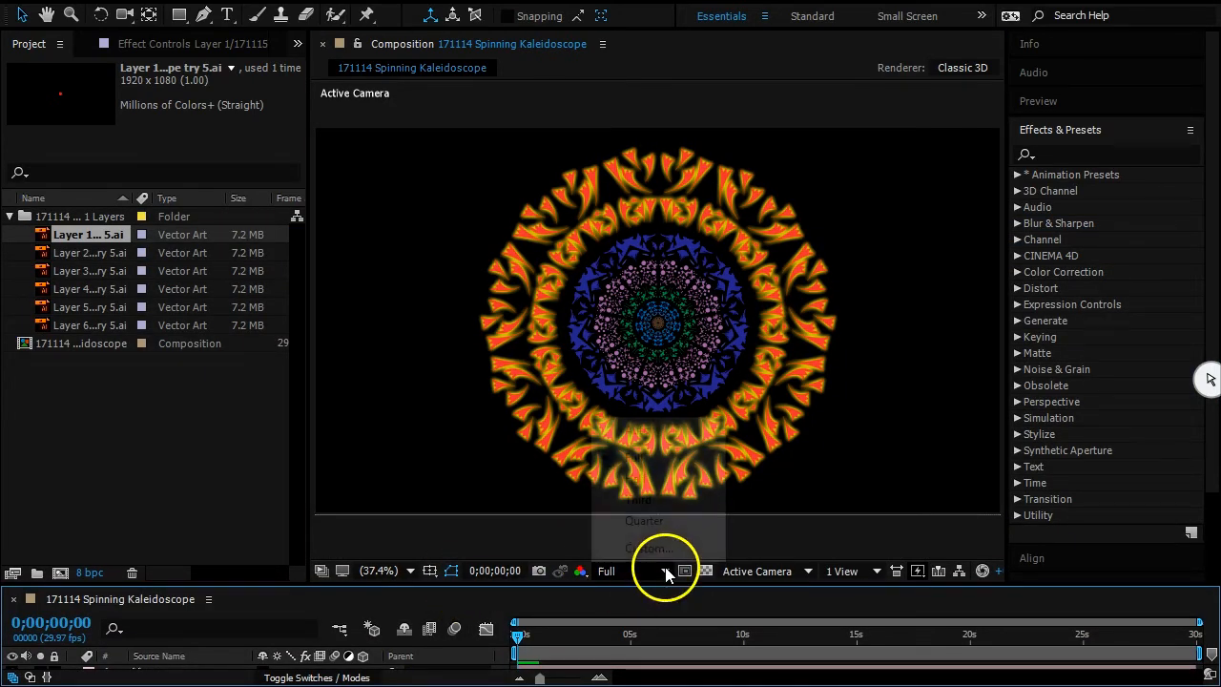
pyautogui.click(655, 484)
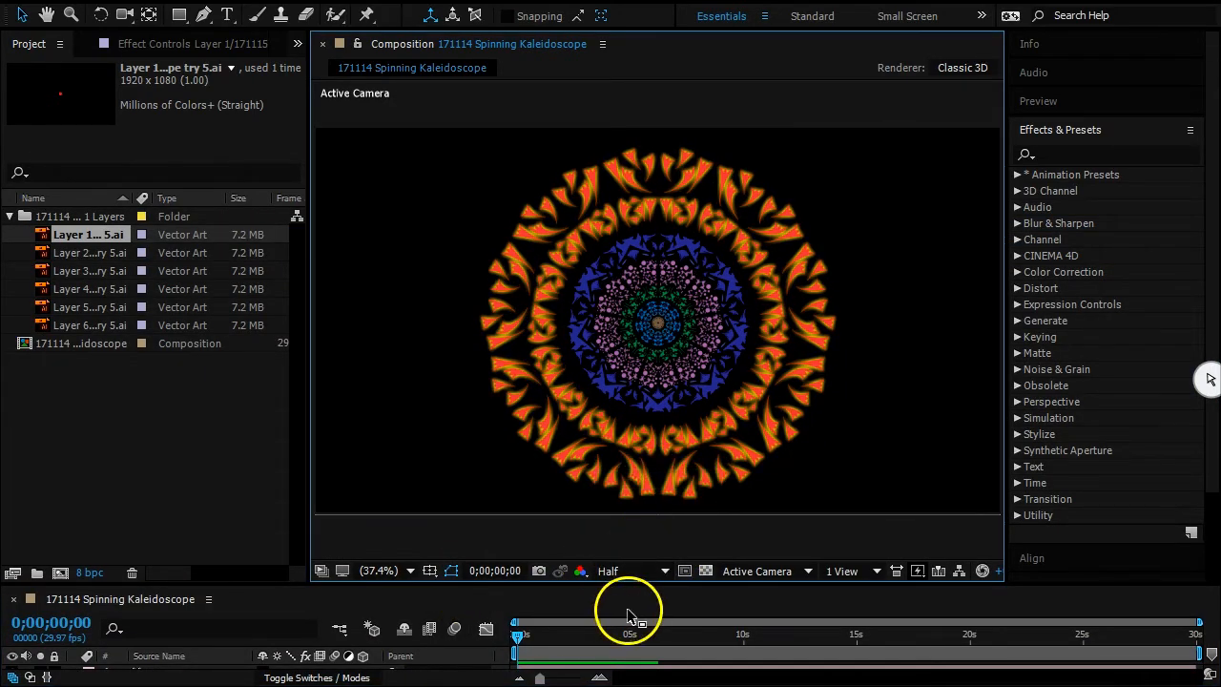
pyautogui.moveTo(616, 637); pyautogui.dragTo(470, 647)
pyautogui.press('space')
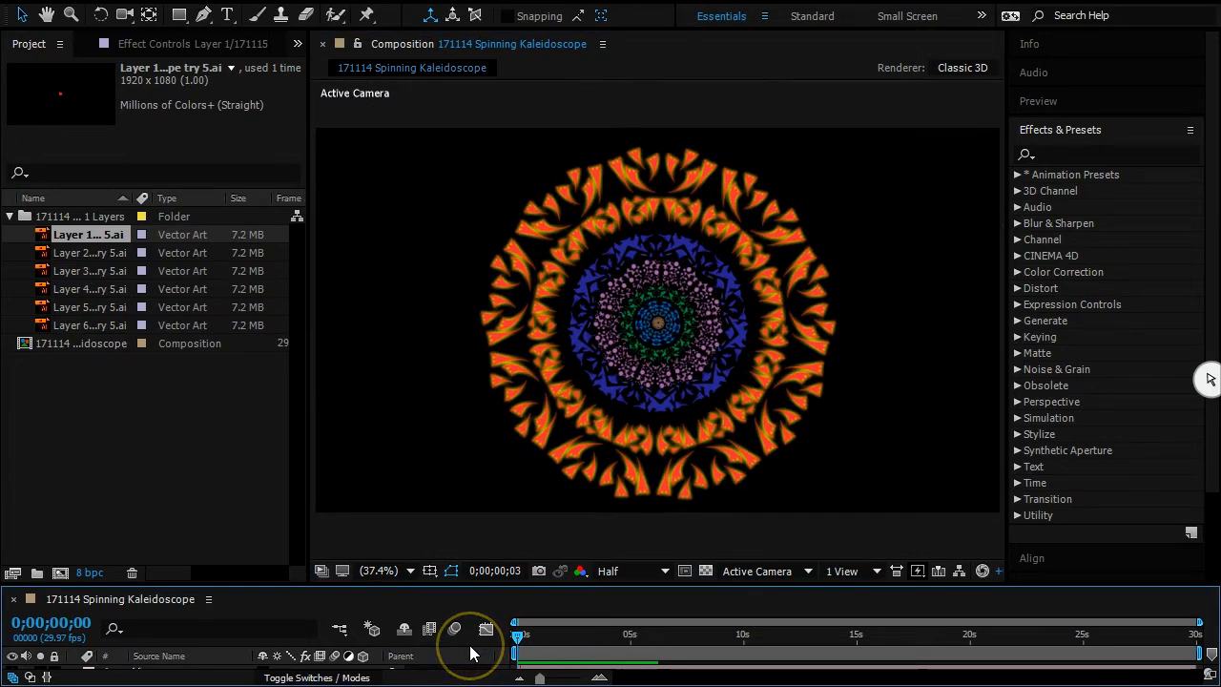